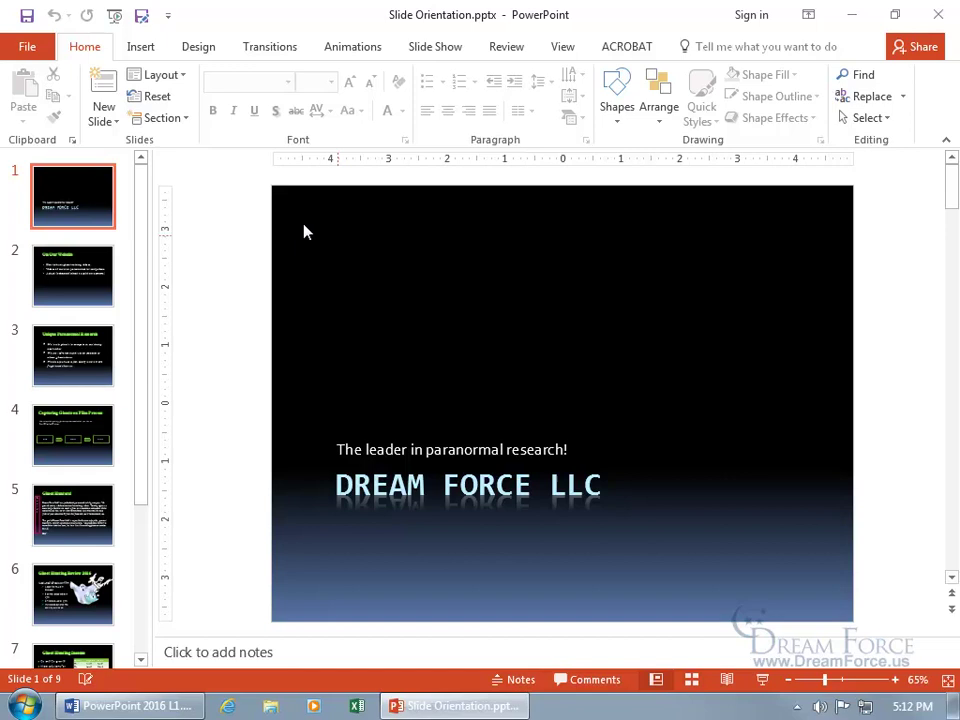
Step: Change the presentation's slide size to Widescreen (16:9)
{"action": "left_click", "coordinate": [197, 47]}
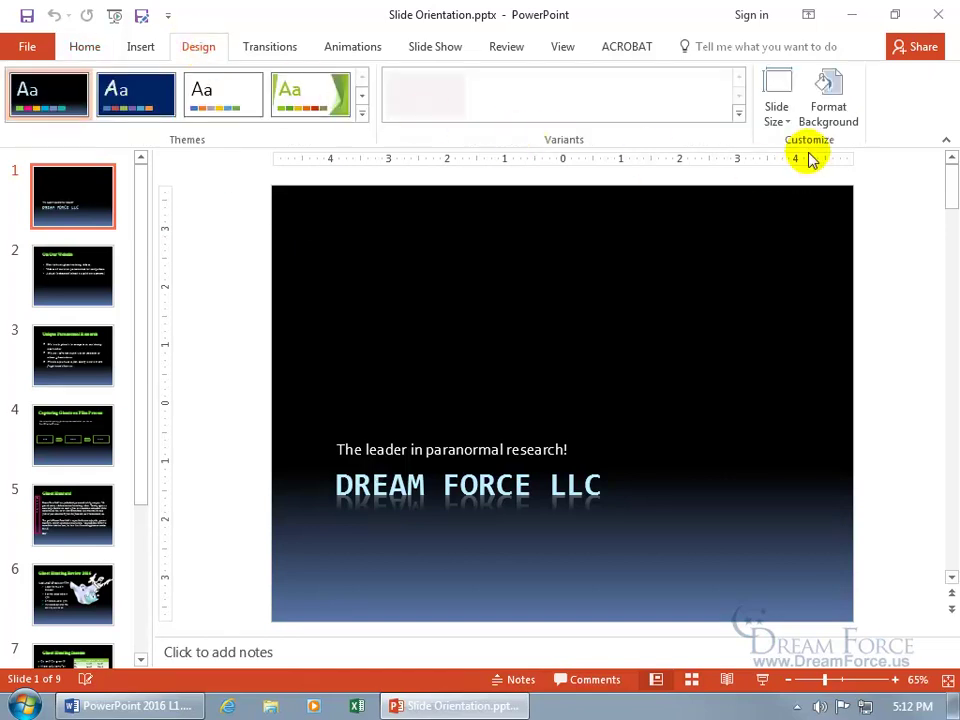
{"action": "left_click", "coordinate": [778, 120]}
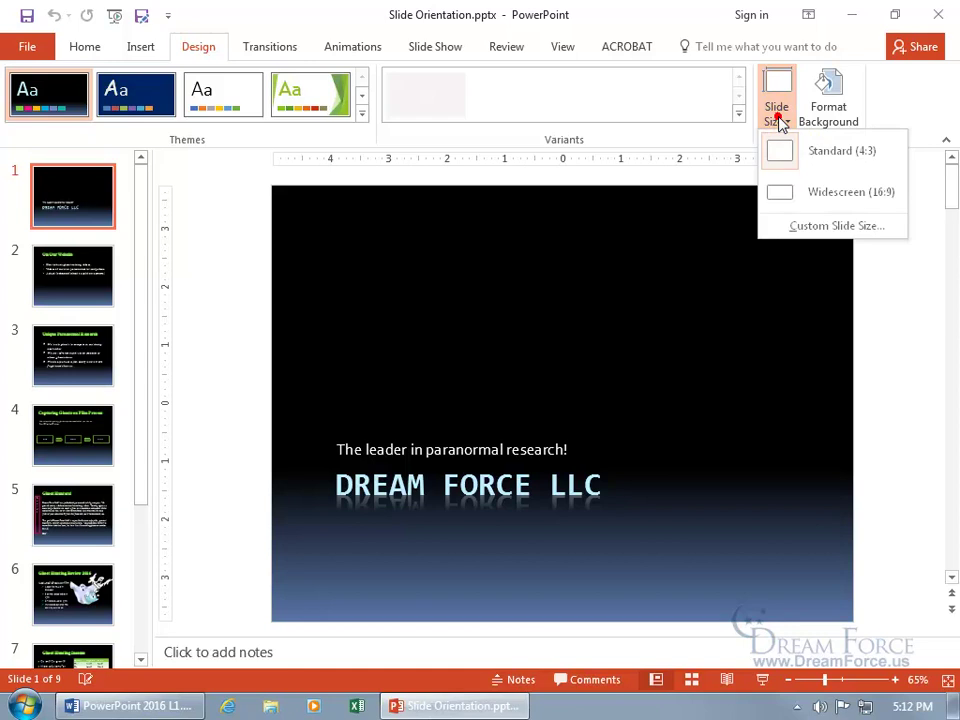
{"action": "left_click", "coordinate": [840, 194]}
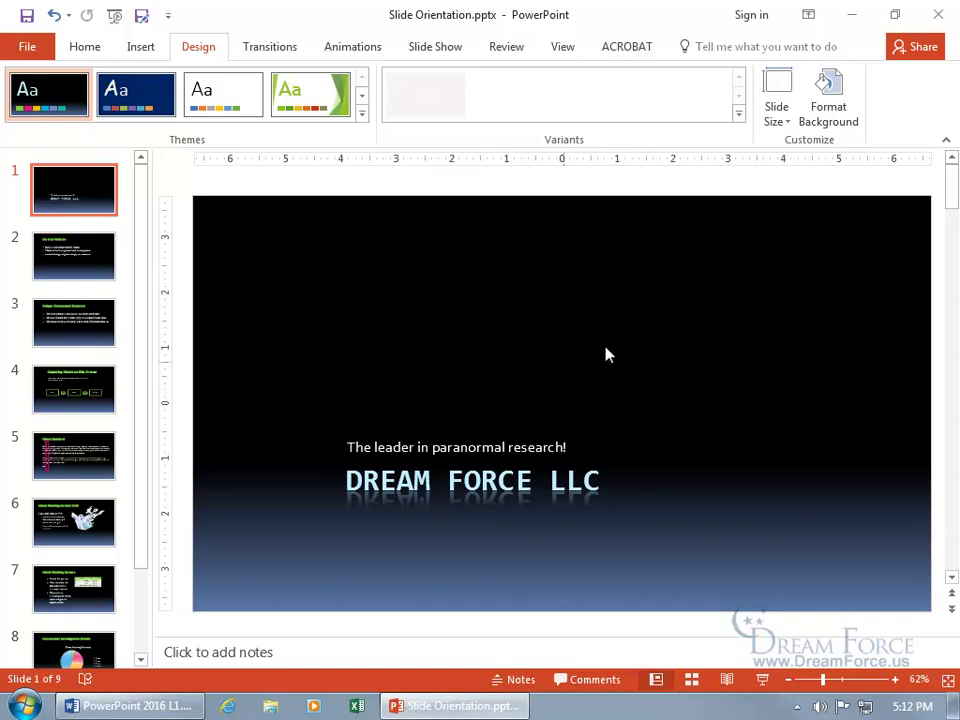
Step: Change the slide size to Standard (4:3) with Ensure Fit scaling, and undo both slide size changes
{"action": "left_click", "coordinate": [776, 116]}
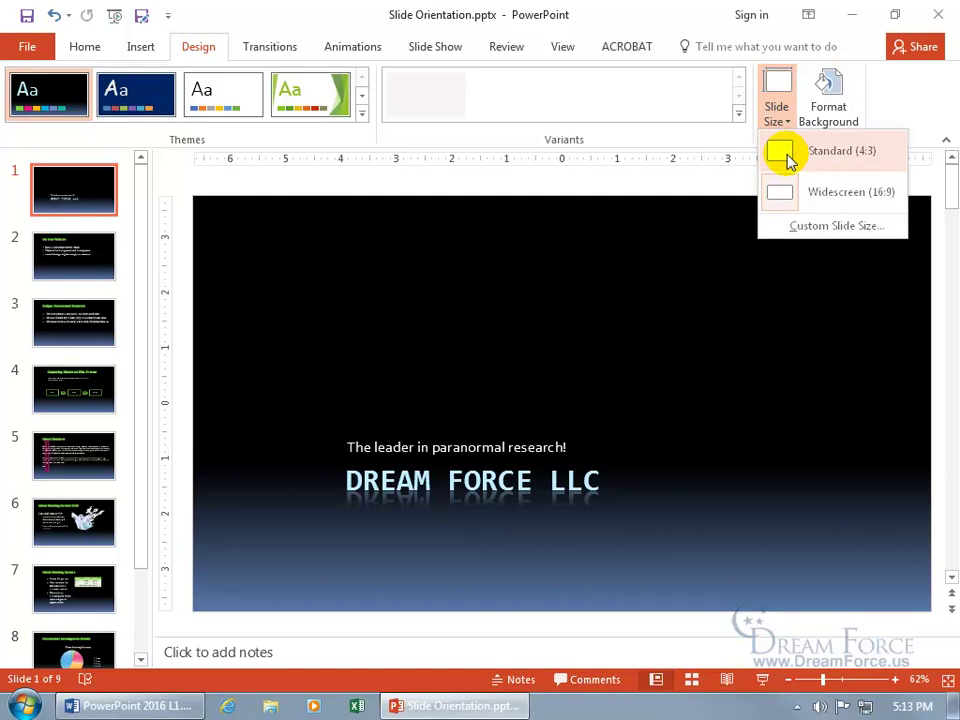
{"action": "left_click", "coordinate": [789, 157]}
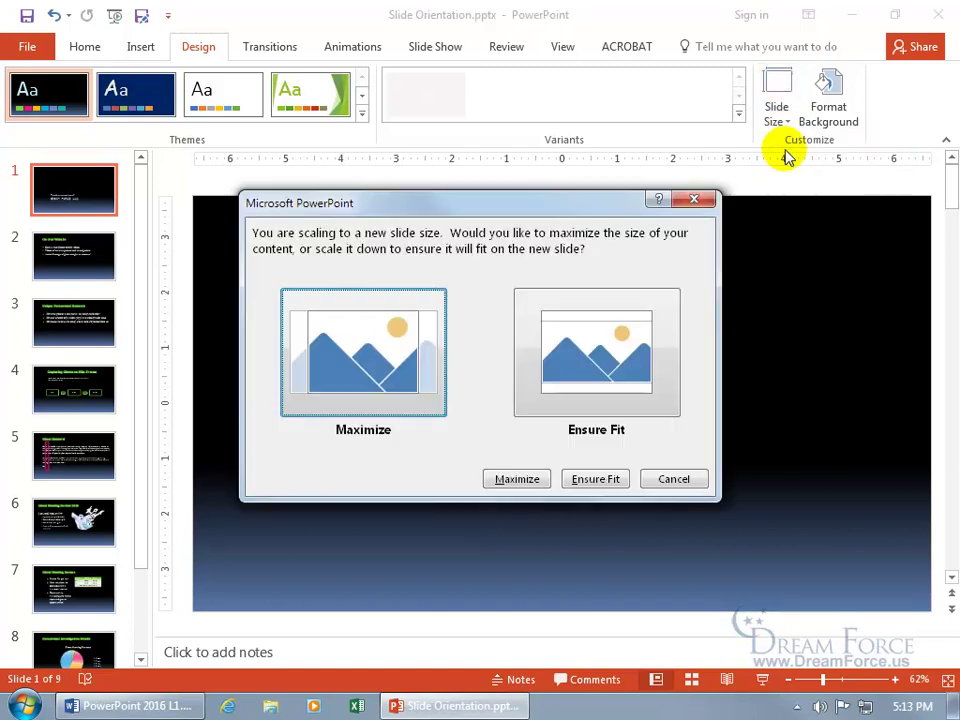
{"action": "left_click", "coordinate": [589, 359]}
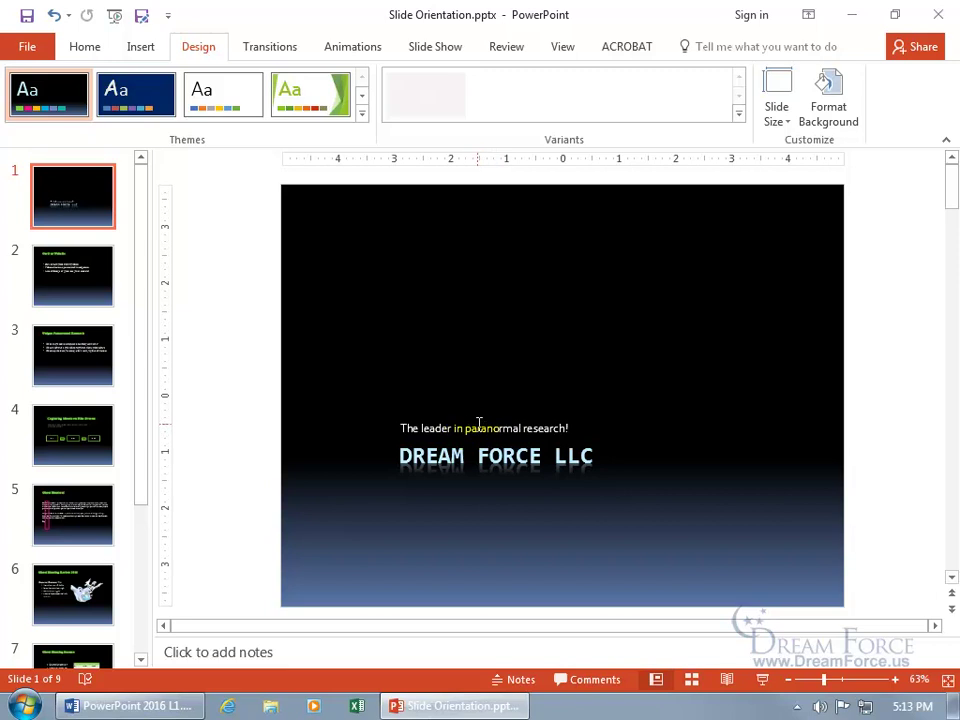
{"action": "left_click", "coordinate": [53, 16]}
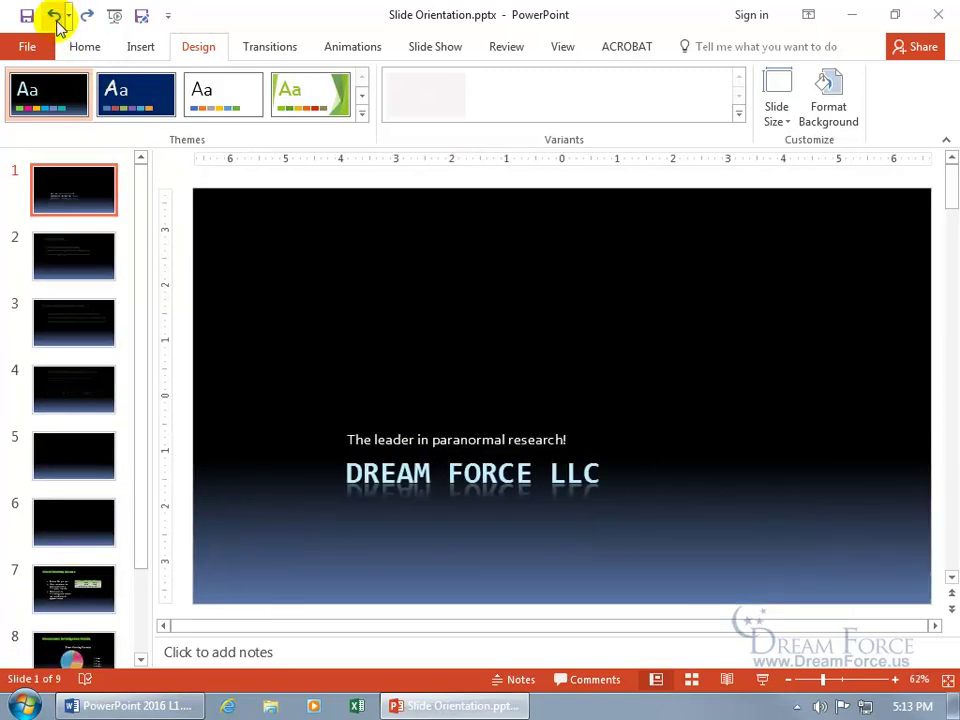
{"action": "left_click", "coordinate": [54, 16]}
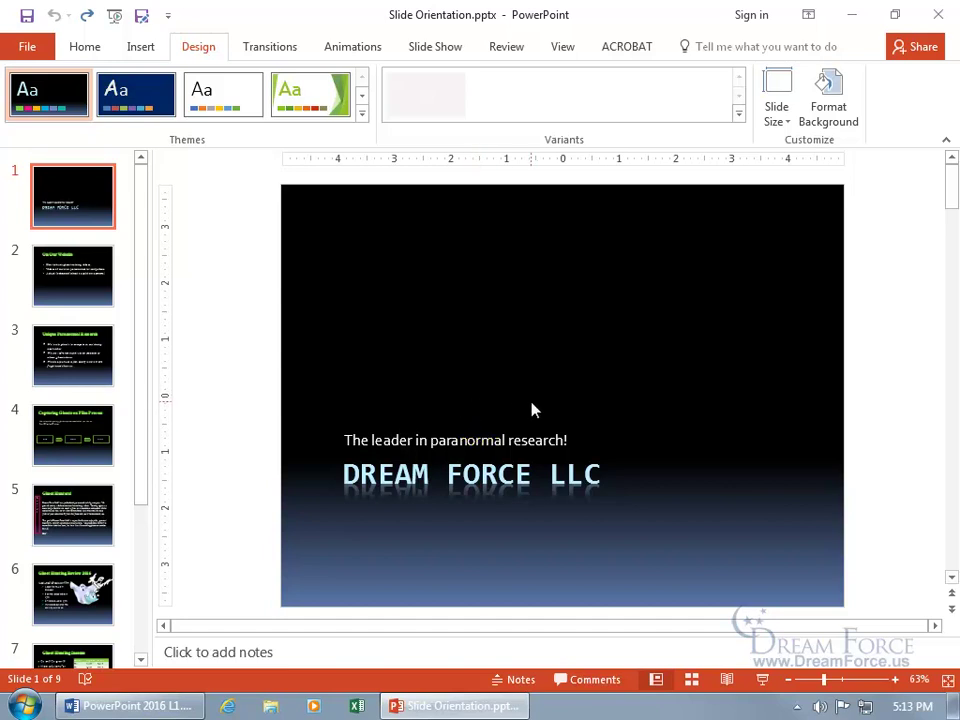
Step: Set the slides to portrait orientation through a custom slide size with Ensure Fit scaling, and undo the change
{"action": "left_click", "coordinate": [778, 124]}
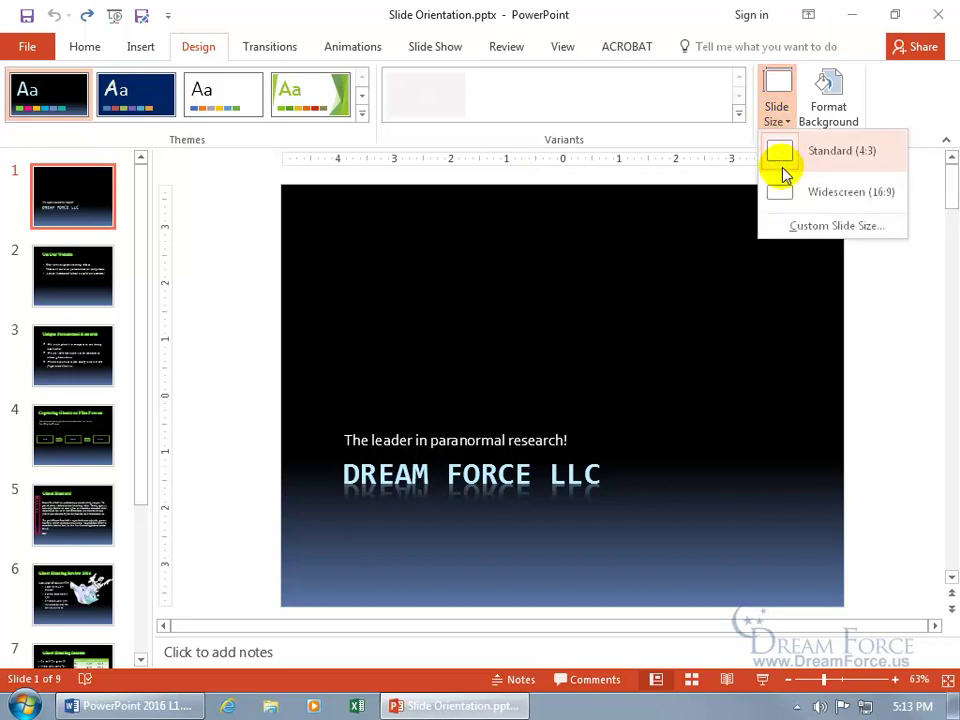
{"action": "left_click", "coordinate": [803, 229]}
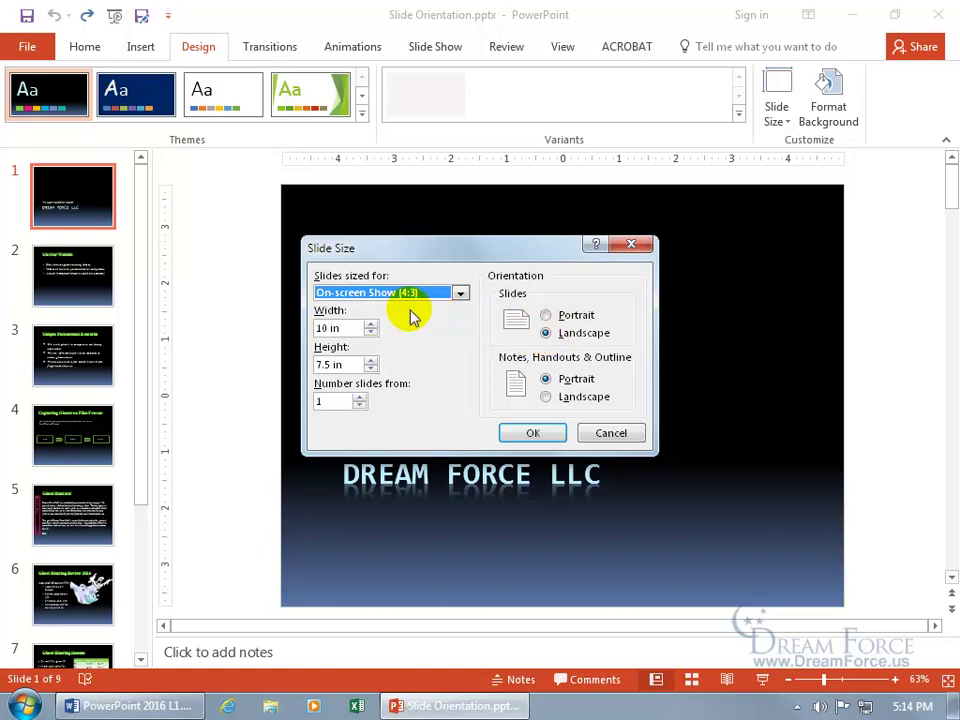
{"action": "left_click", "coordinate": [545, 315]}
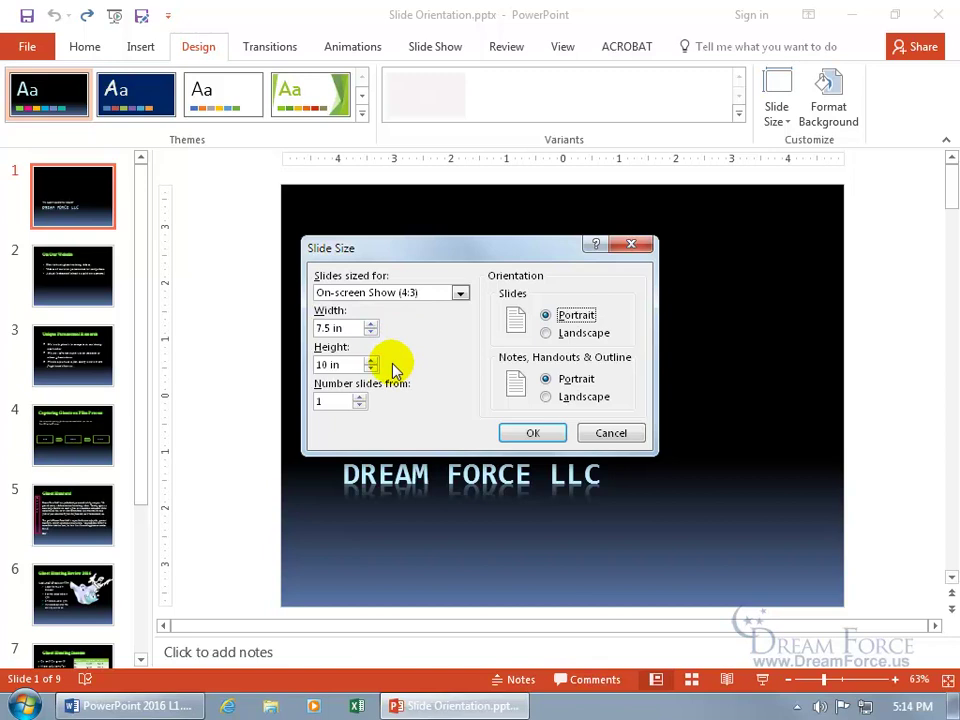
{"action": "left_click", "coordinate": [521, 435]}
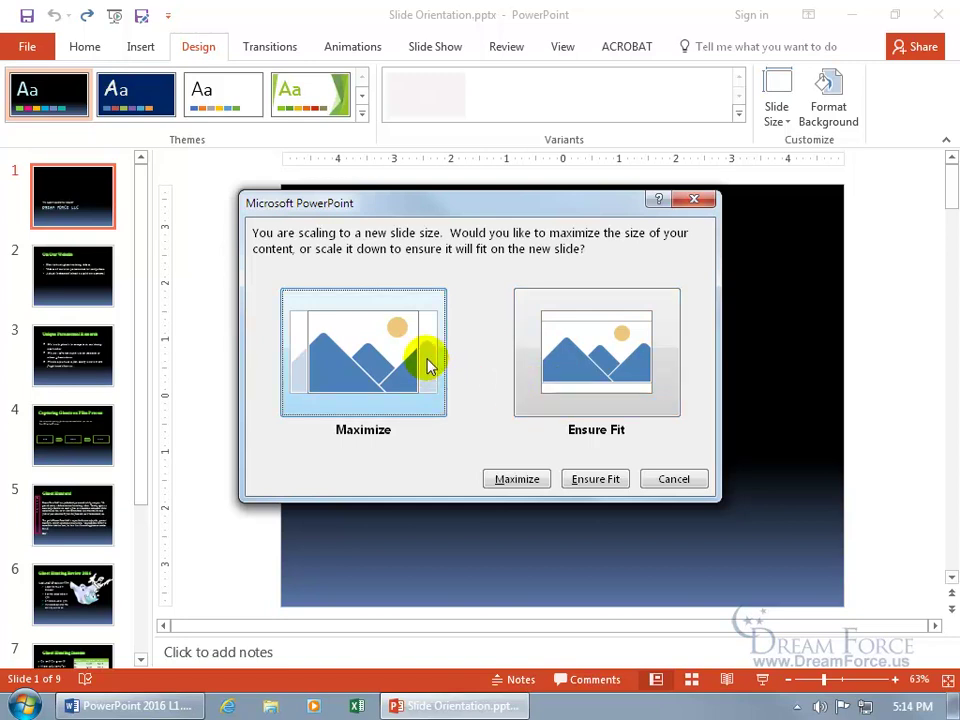
{"action": "left_click", "coordinate": [596, 370]}
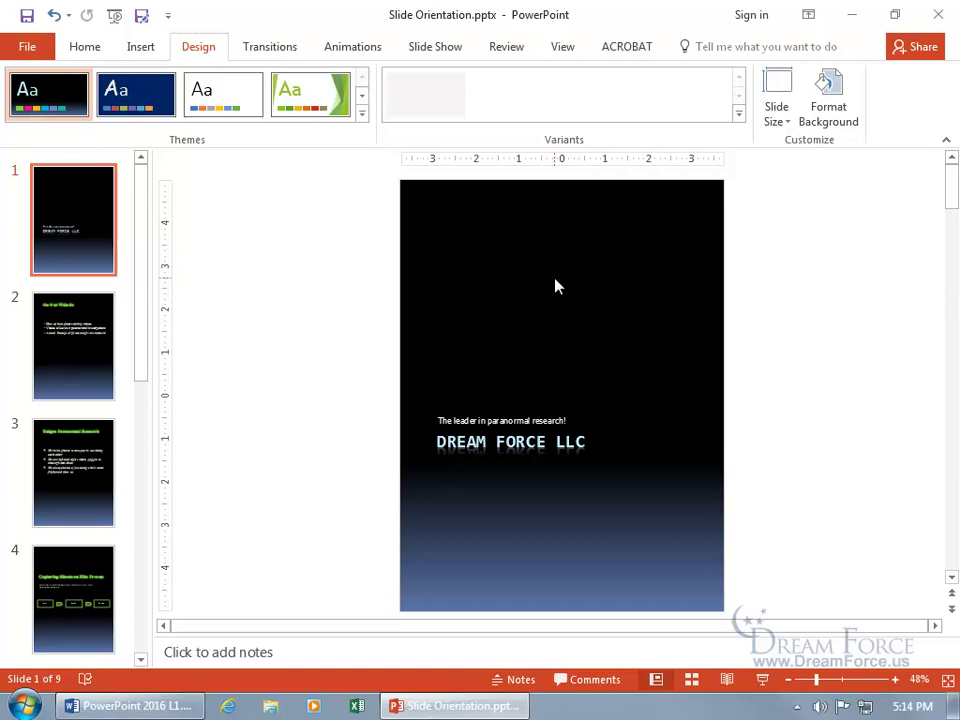
{"action": "left_click", "coordinate": [54, 22]}
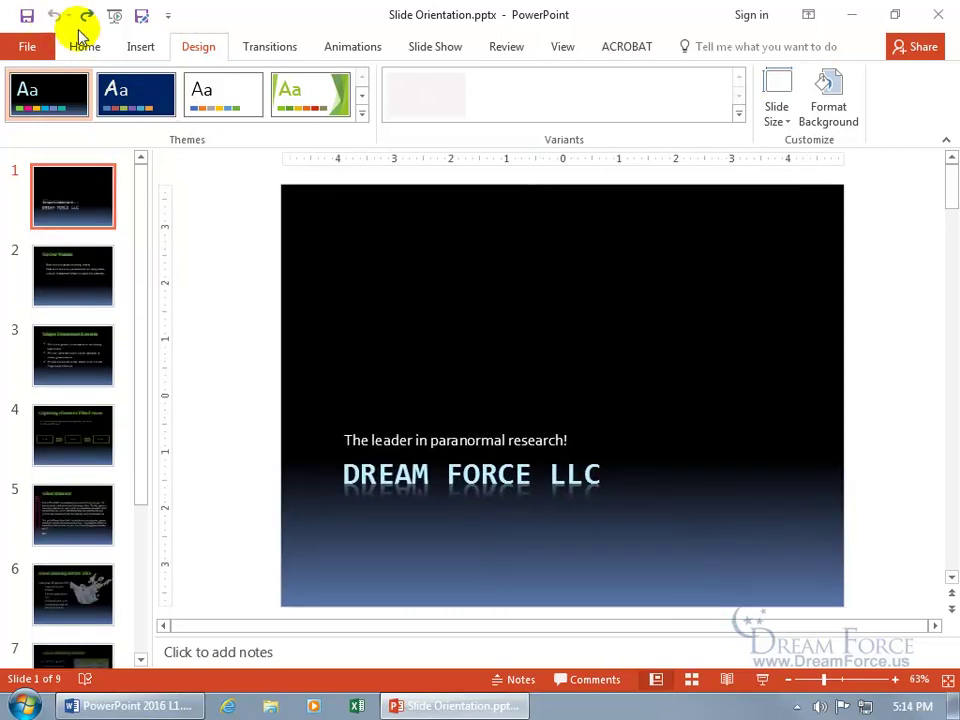
Step: Open the custom slide size settings and size the slides for On-screen Show (16:9)
{"action": "left_click", "coordinate": [773, 116]}
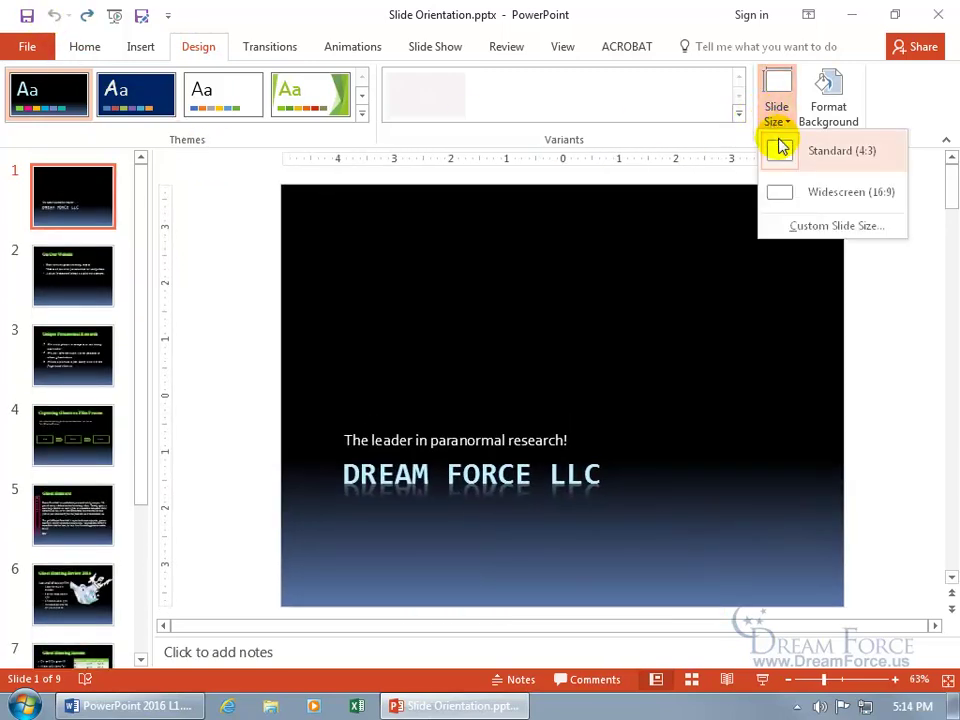
{"action": "left_click", "coordinate": [809, 229]}
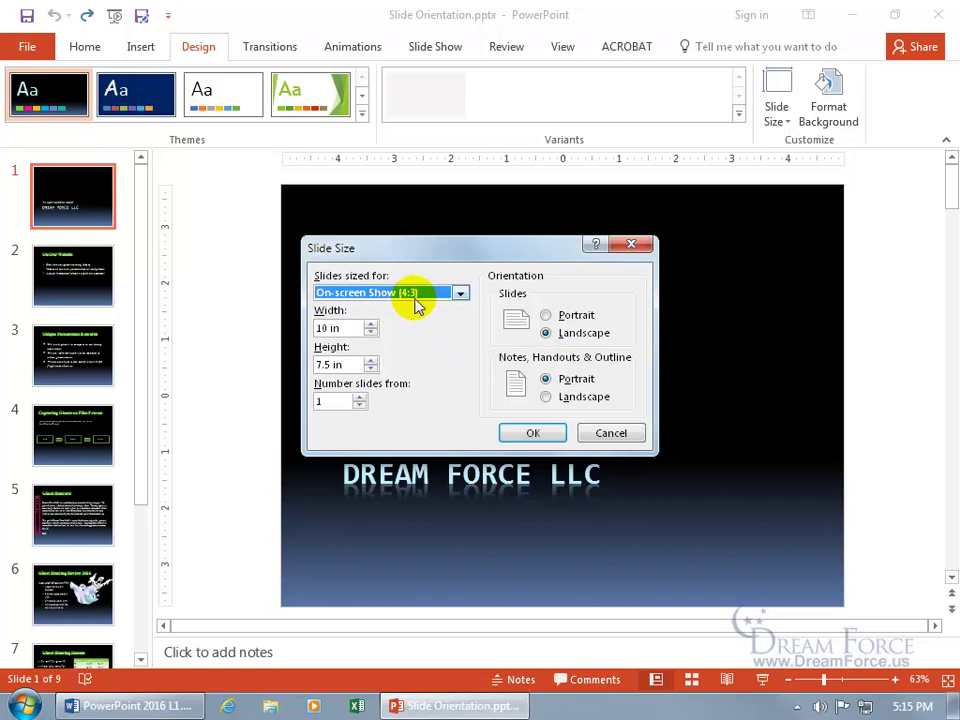
{"action": "left_click", "coordinate": [460, 293]}
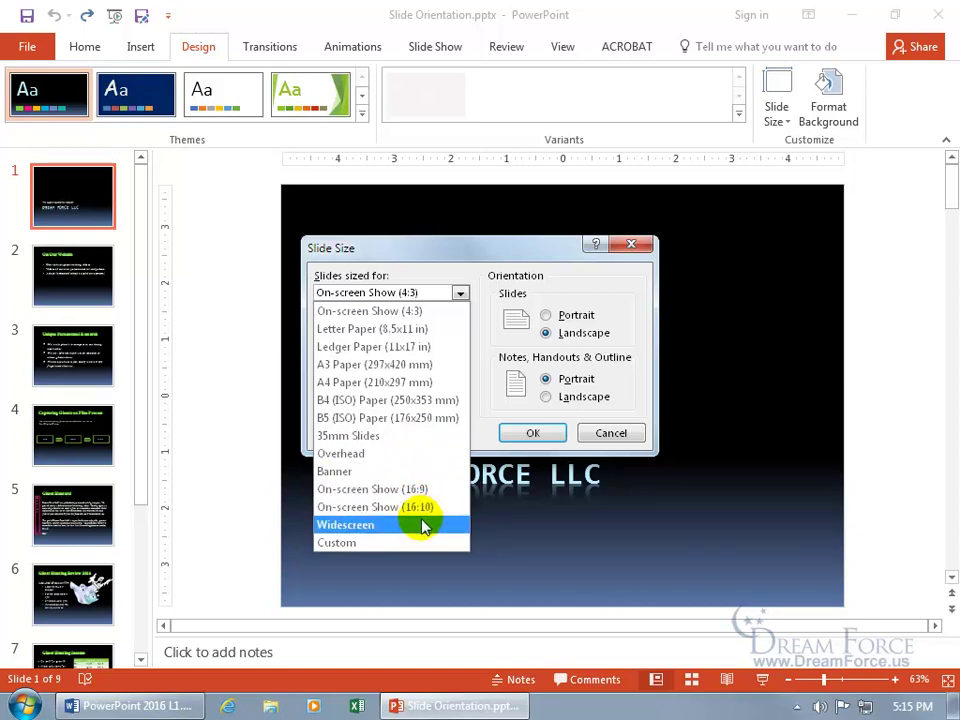
{"action": "left_click", "coordinate": [396, 542]}
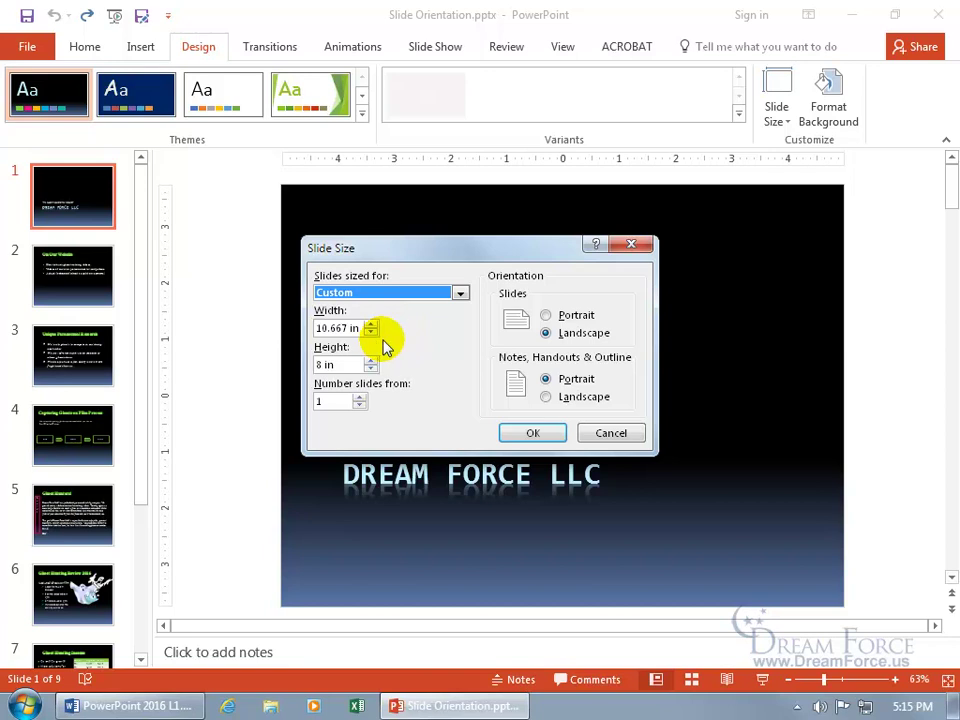
{"action": "left_click", "coordinate": [460, 292]}
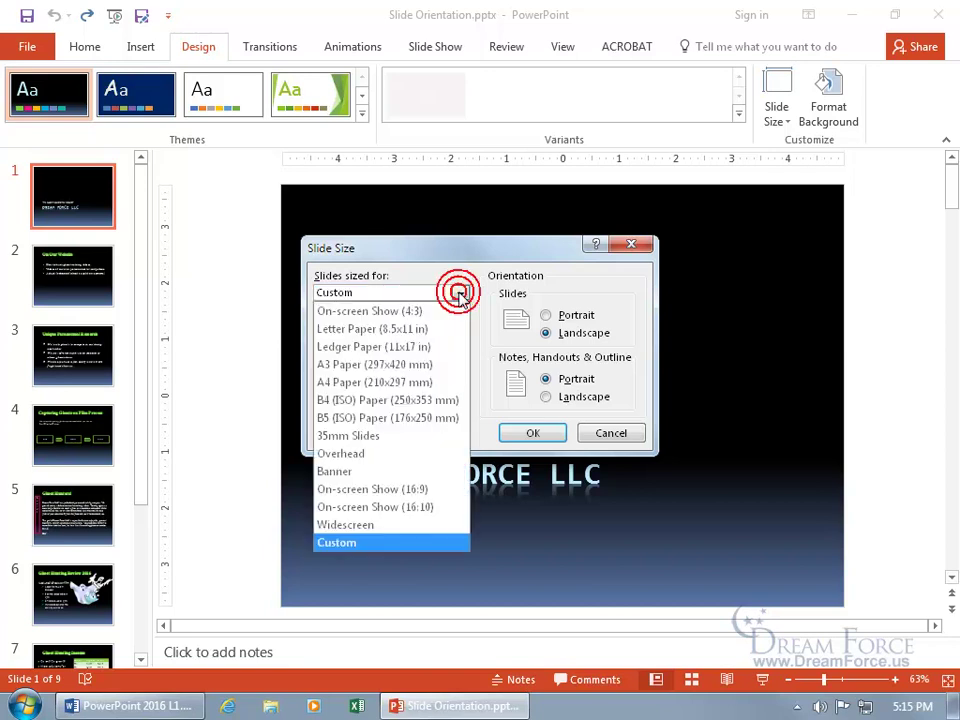
{"action": "left_click", "coordinate": [424, 489]}
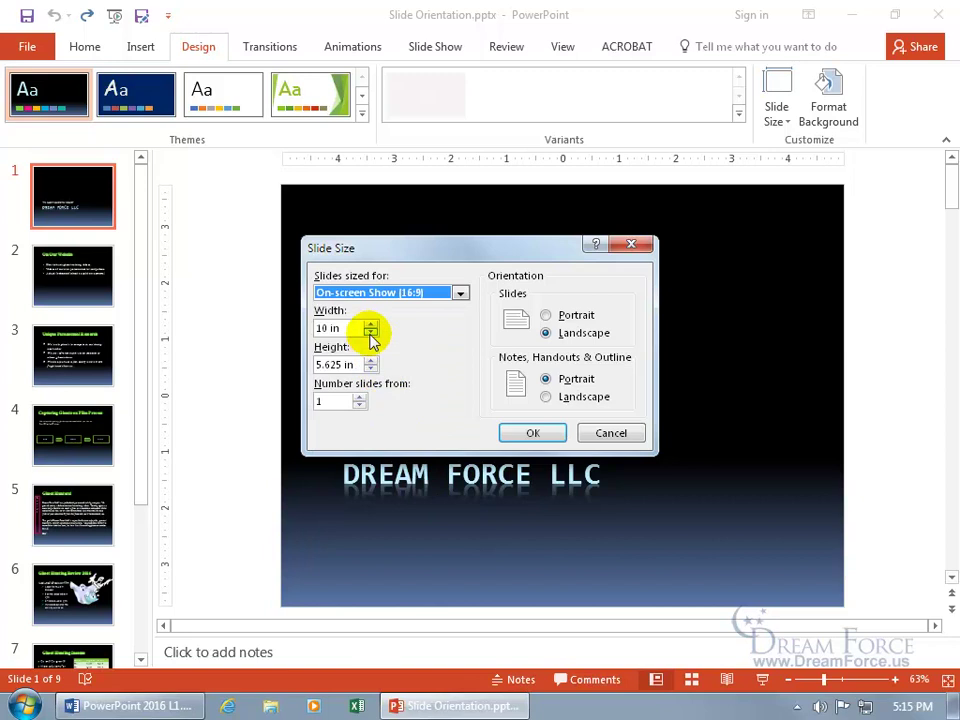
Step: Step the slide width down to 9.8 in and back up to 10.2 in
{"action": "double_click", "coordinate": [370, 334]}
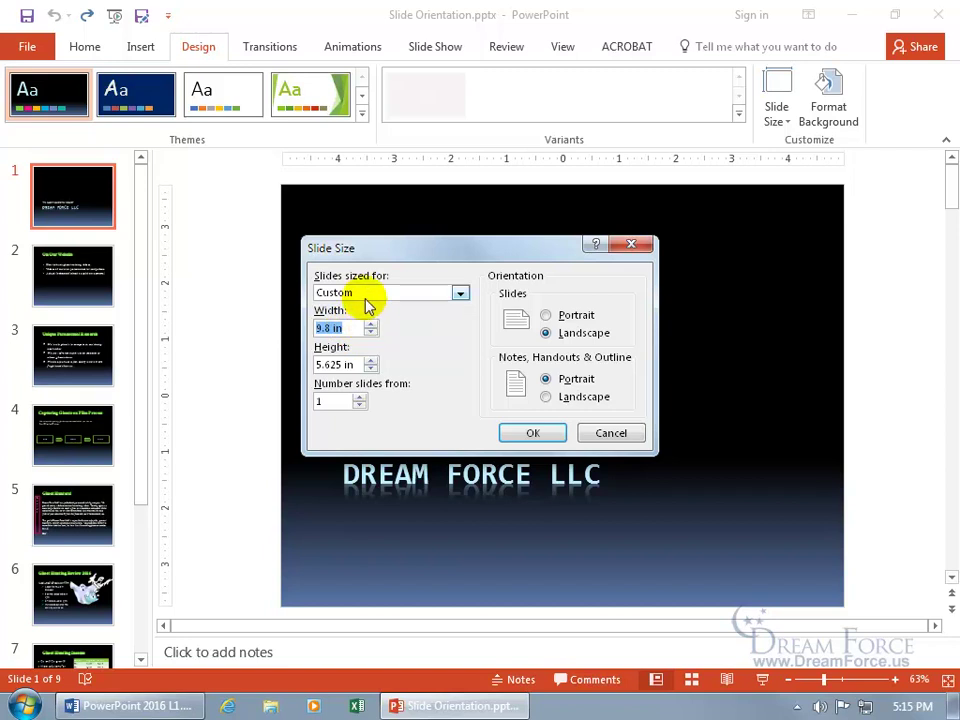
{"action": "left_click", "coordinate": [369, 322]}
{"action": "left_click", "coordinate": [369, 322]}
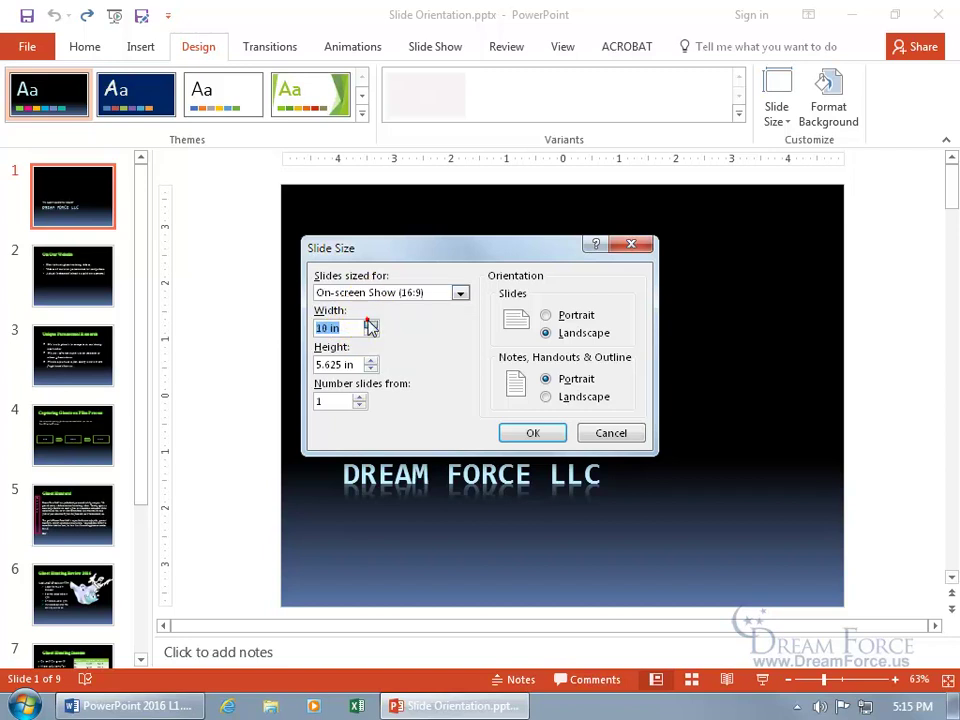
{"action": "left_click", "coordinate": [369, 322]}
{"action": "left_click", "coordinate": [369, 322]}
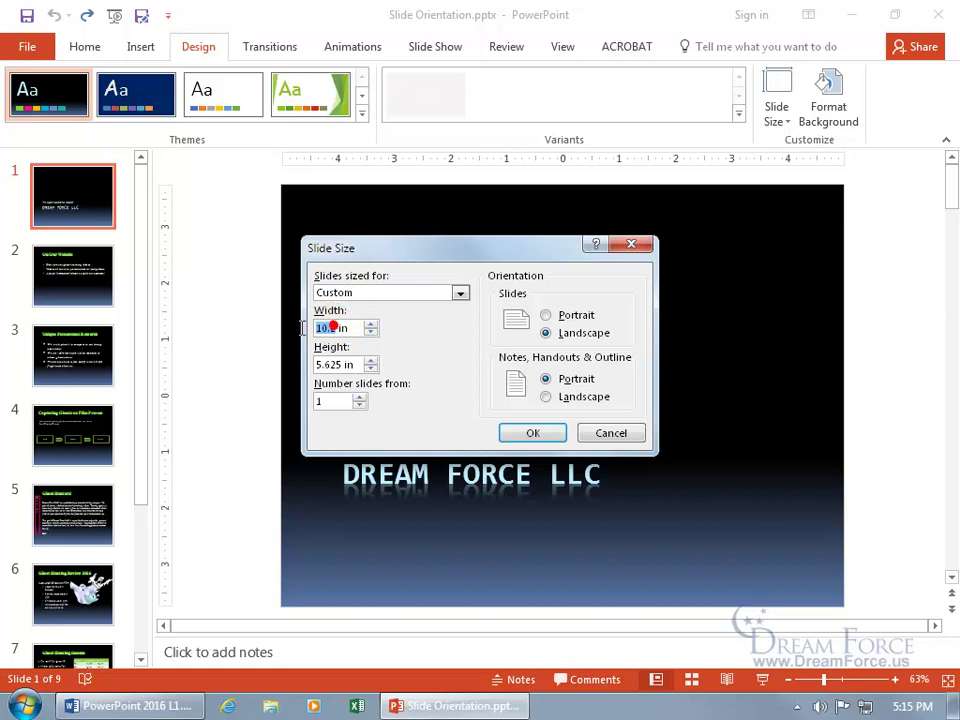
Step: Set the custom slide width to 11 in and apply the new size with Maximize scaling
{"action": "left_click_drag", "start_coordinate": [337, 328], "coordinate": [307, 333]}
{"action": "type", "text": "11"}
{"action": "key", "text": "Tab"}
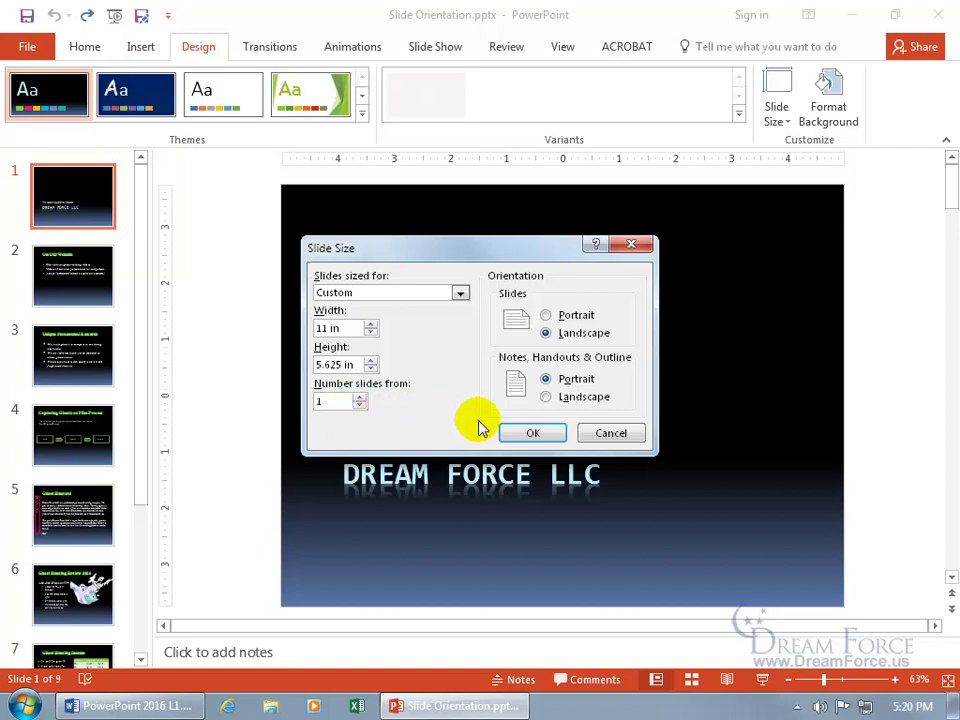
{"action": "left_click", "coordinate": [532, 434]}
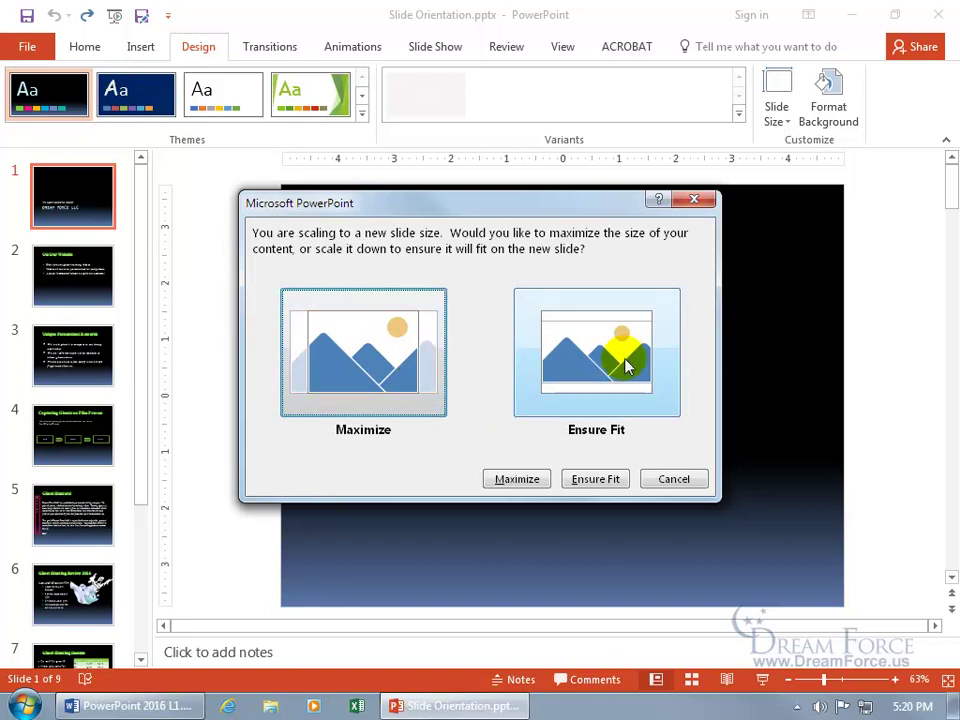
{"action": "left_click", "coordinate": [381, 365]}
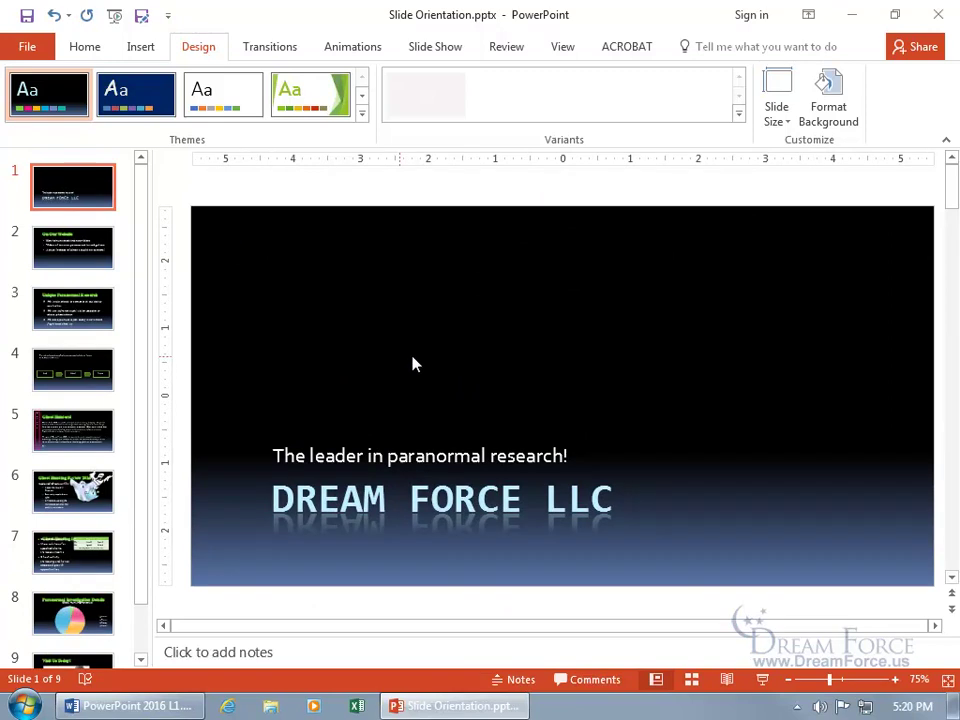